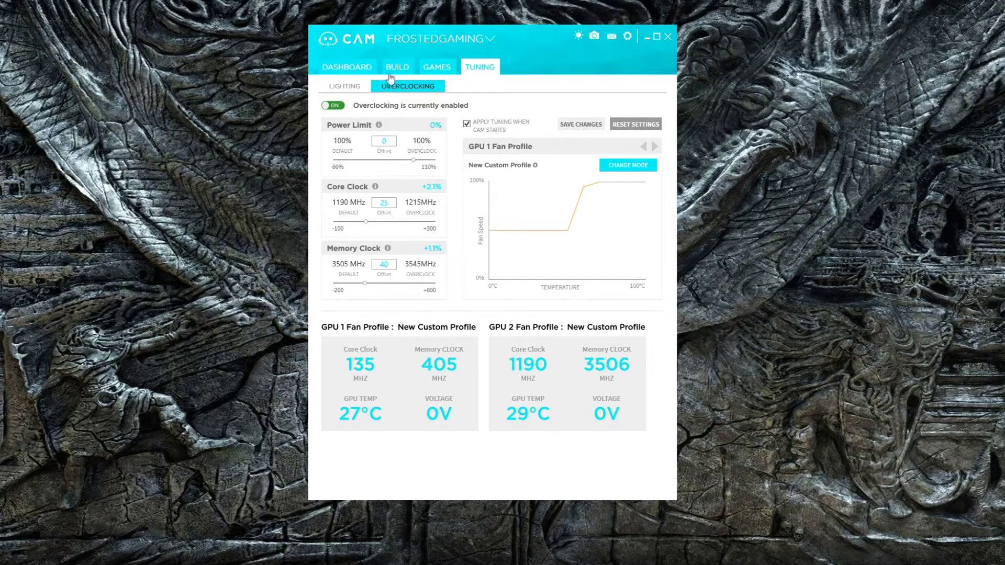
Show the dashboard's advanced view with GPU temperature, load graphs and network information.
click(354, 73)
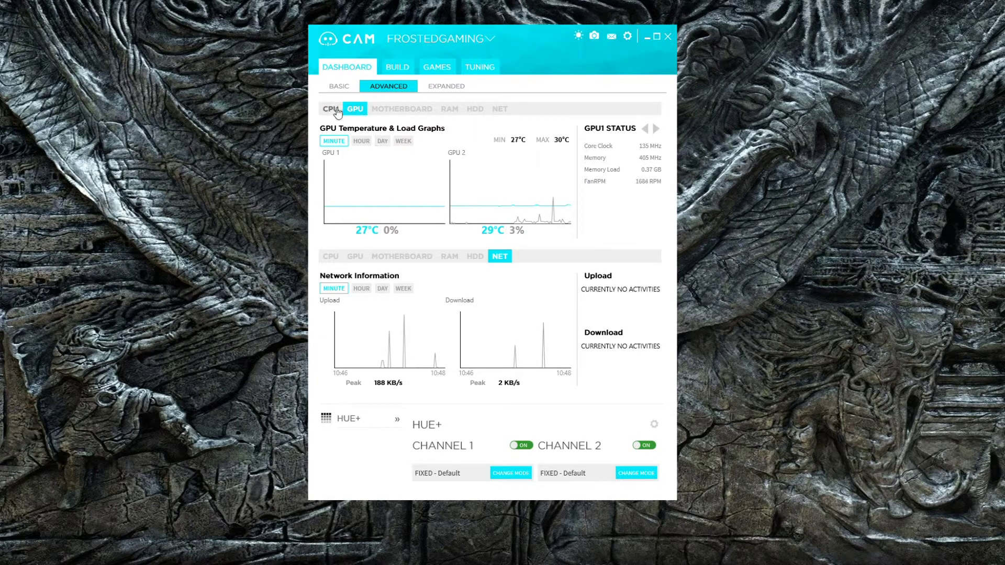
Compare the CPU and GPU graphs, and switch between the basic and advanced dashboard views.
click(330, 108)
click(354, 109)
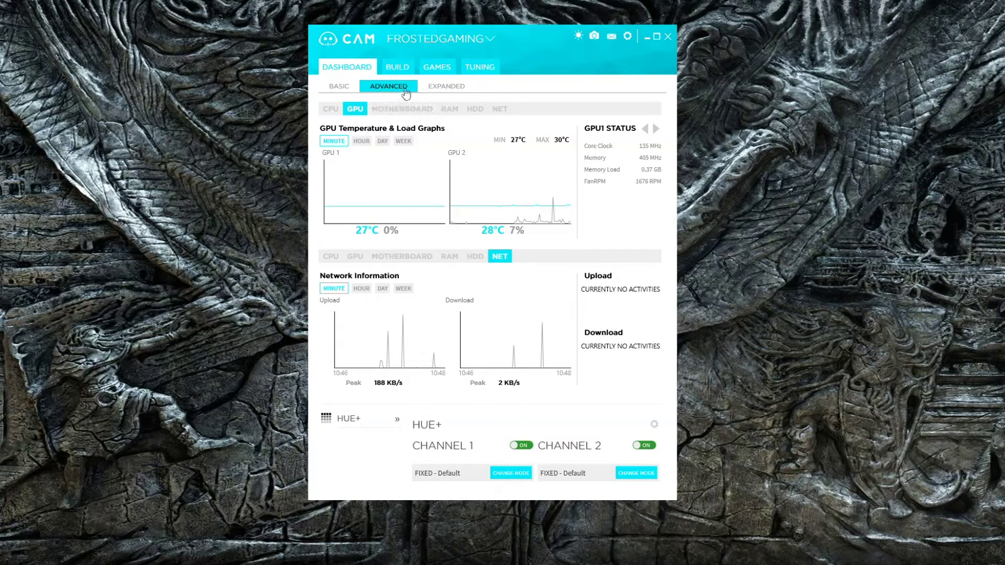
click(340, 86)
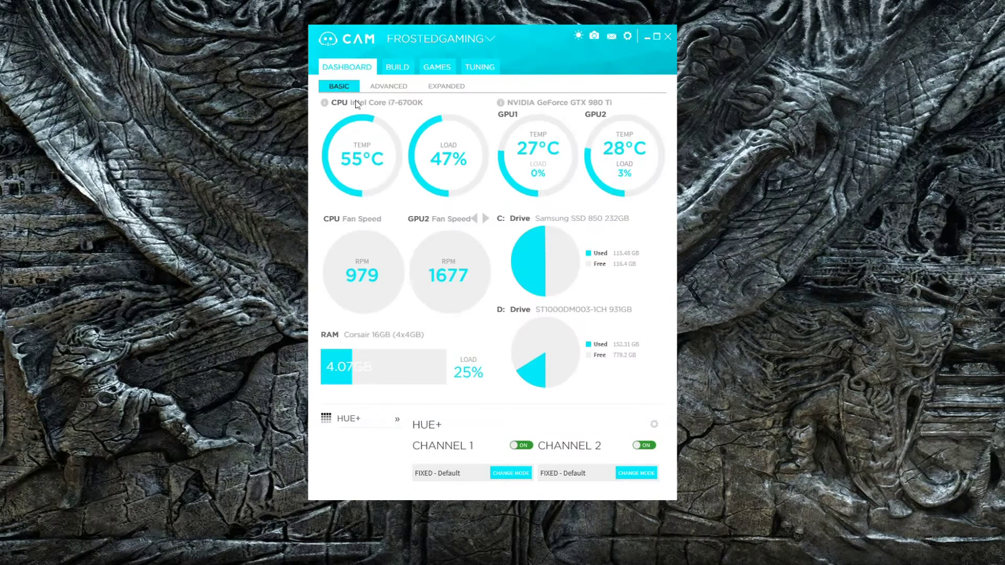
click(386, 88)
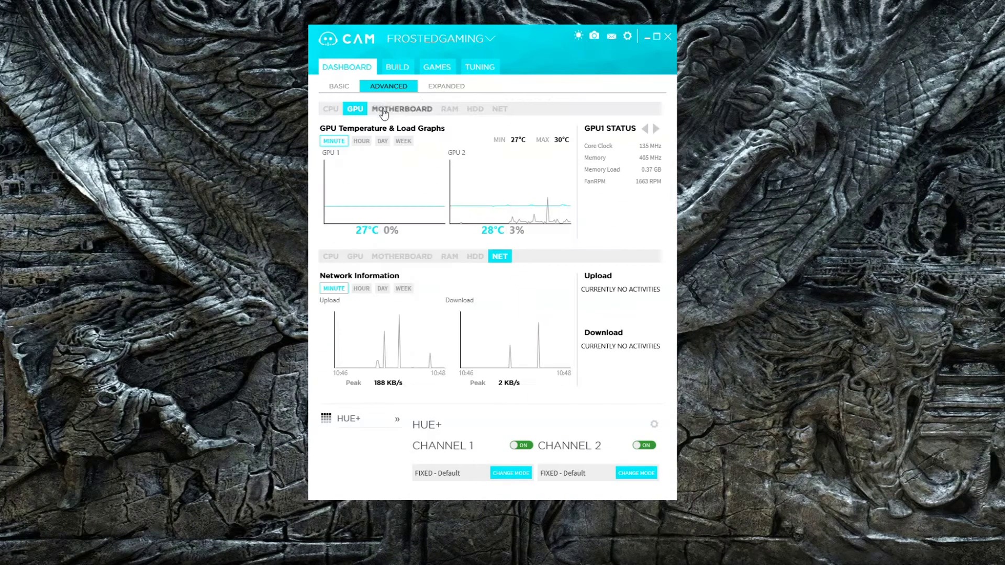
Review the motherboard, RAM, drive and network readouts, then return to GPU overclocking settings.
click(418, 108)
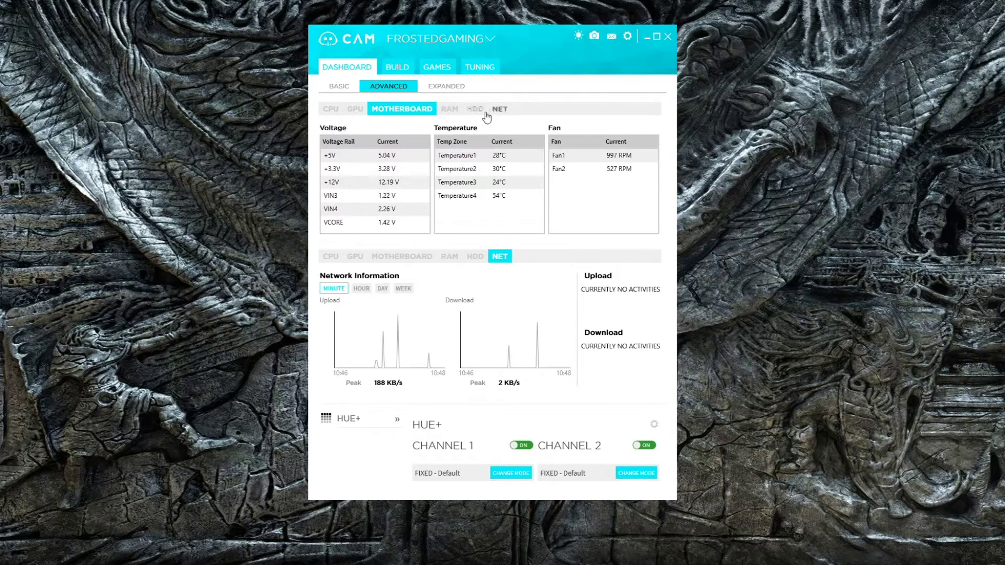
click(450, 109)
click(473, 110)
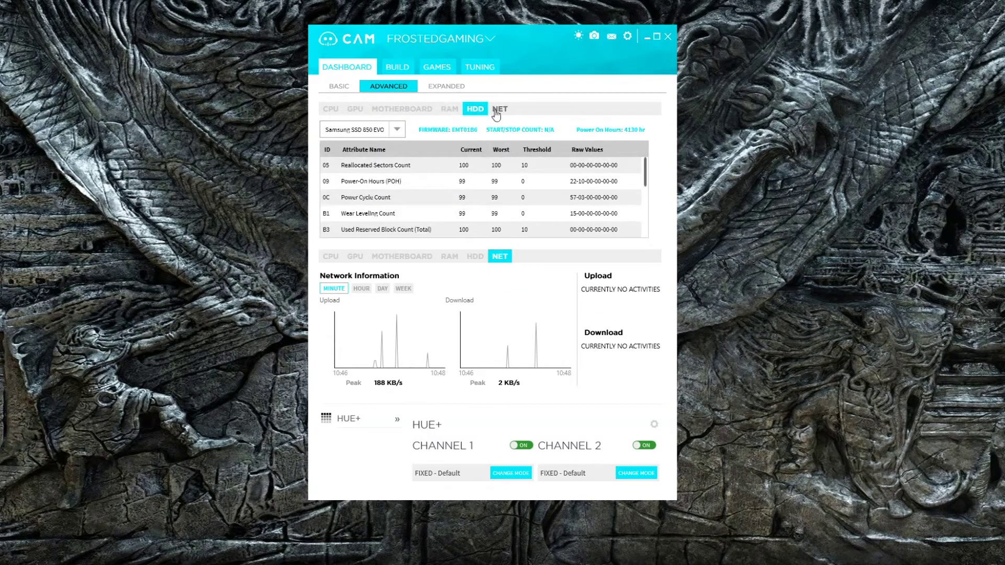
click(499, 109)
click(330, 110)
click(354, 109)
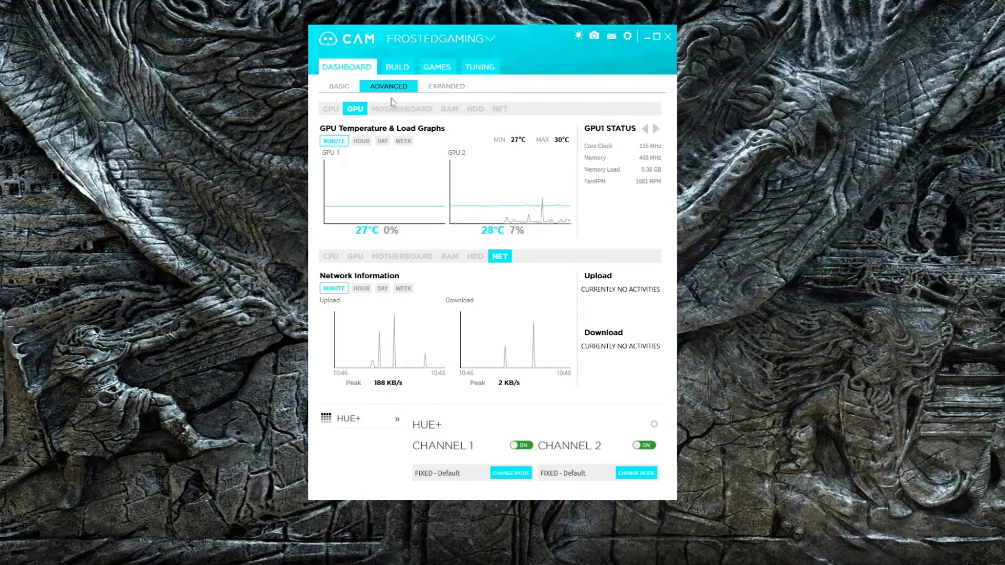
click(427, 109)
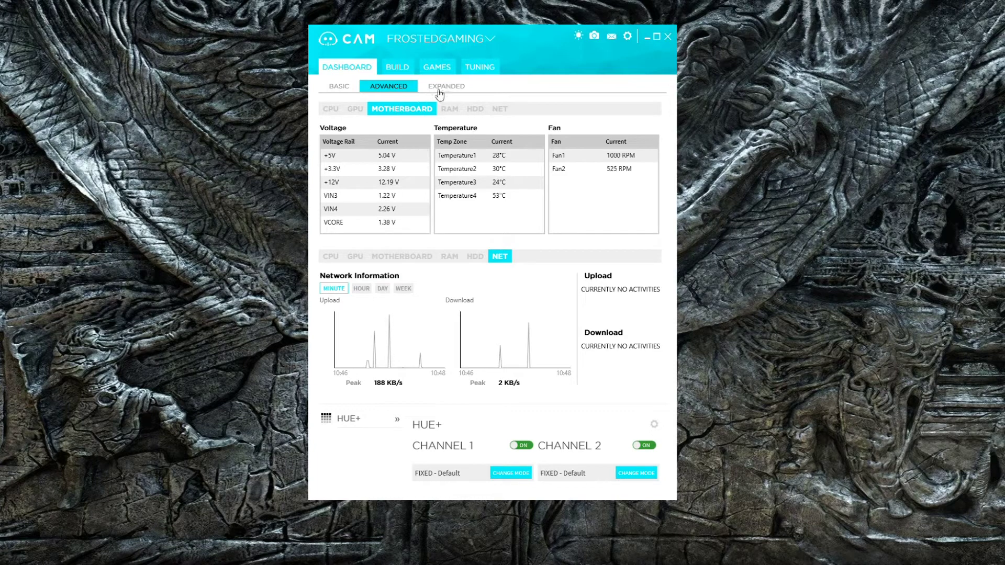
click(477, 68)
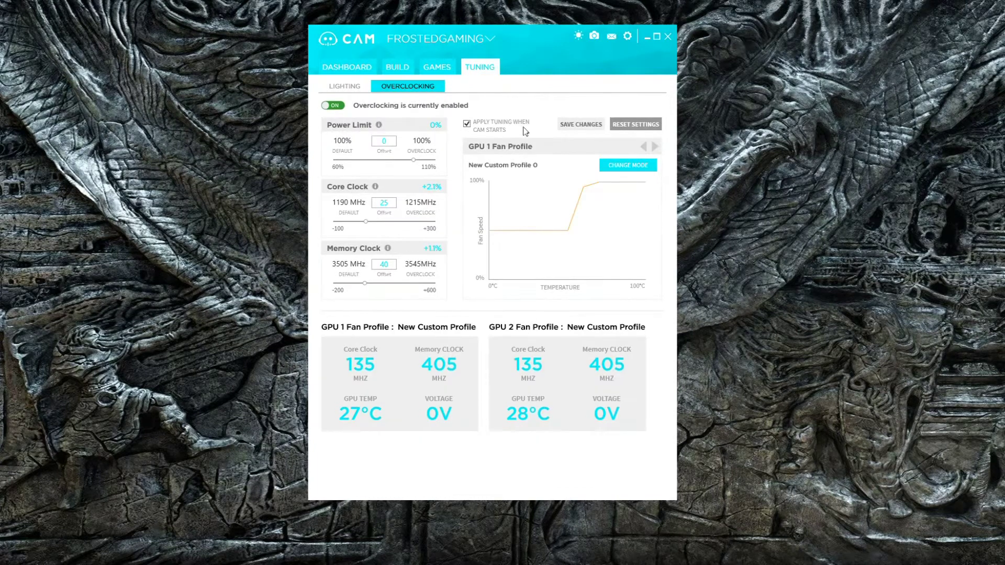
click(344, 87)
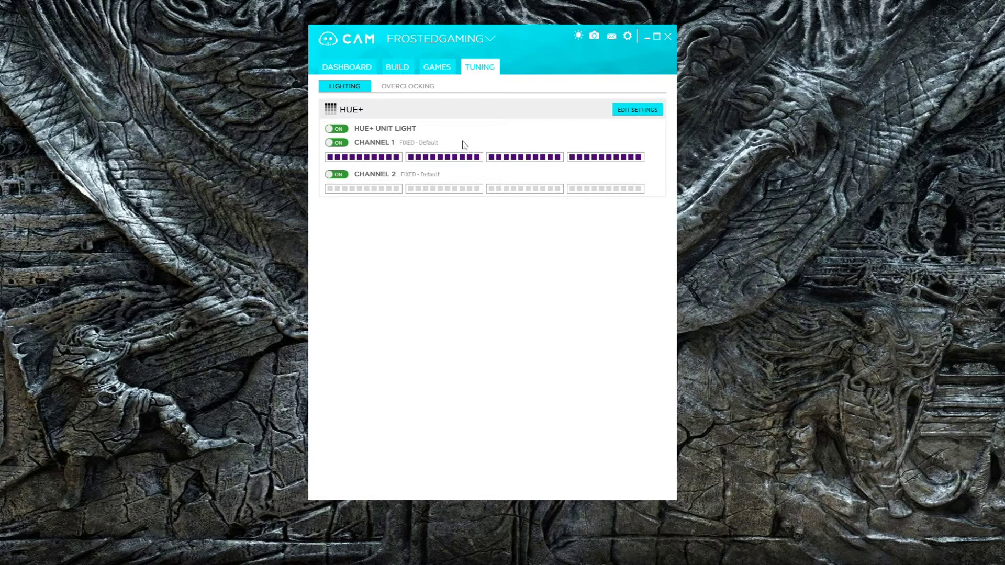
click(408, 89)
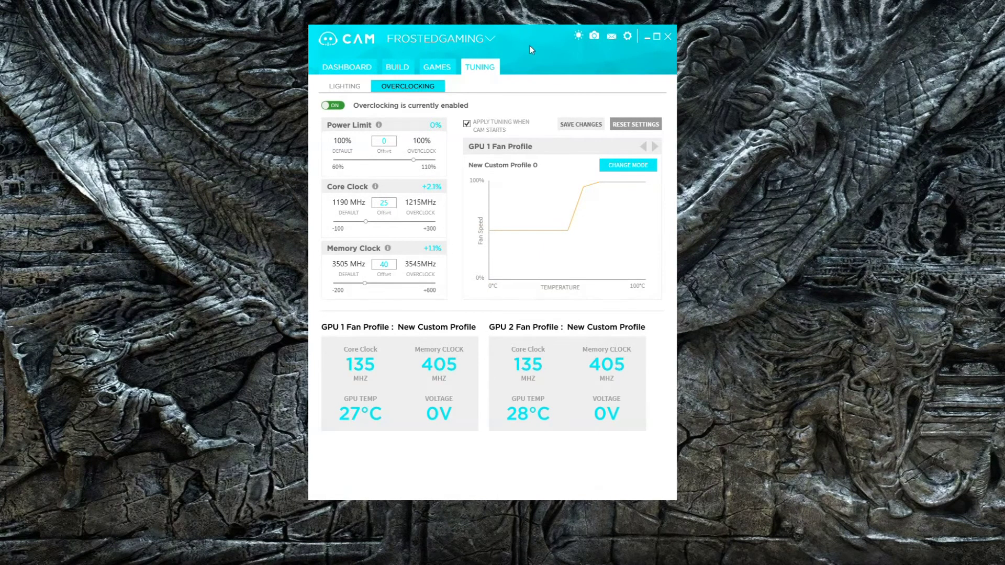
Move the CAM window slightly to the right on the desktop.
mouse_move(531, 40)
mouse_down()
mouse_move(802, 65)
mouse_move(560, 38)
mouse_up()
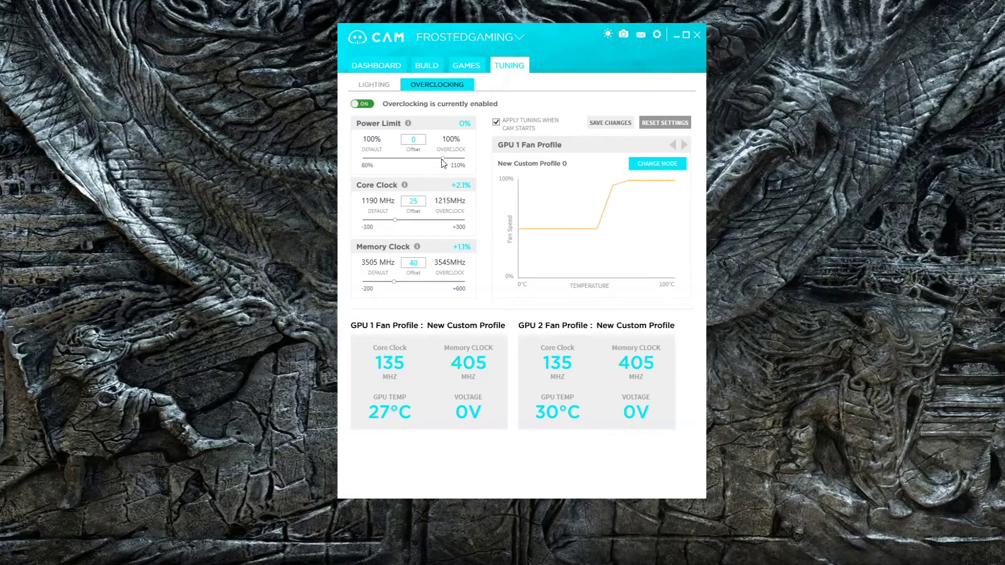
Keep the GPU power limit offset at 0.
mouse_move(441, 159)
mouse_down()
mouse_move(465, 159)
mouse_move(443, 159)
mouse_up()
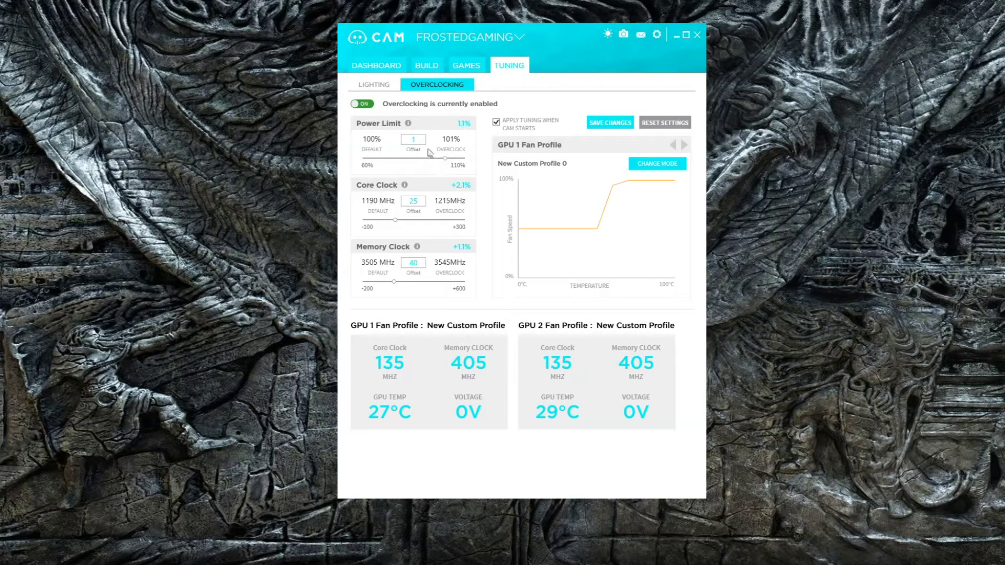
click(413, 140)
text(0)
key(BackSpace)
key(BackSpace)
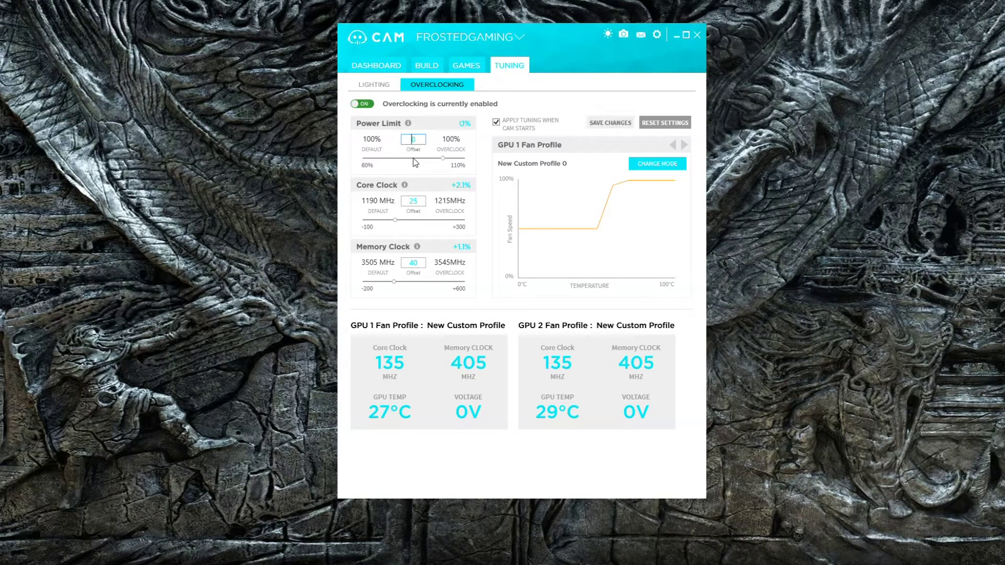
Adjust the core clock offset, leaving it at +25 MHz for a 1215 MHz core clock.
click(413, 202)
key(BackSpace)
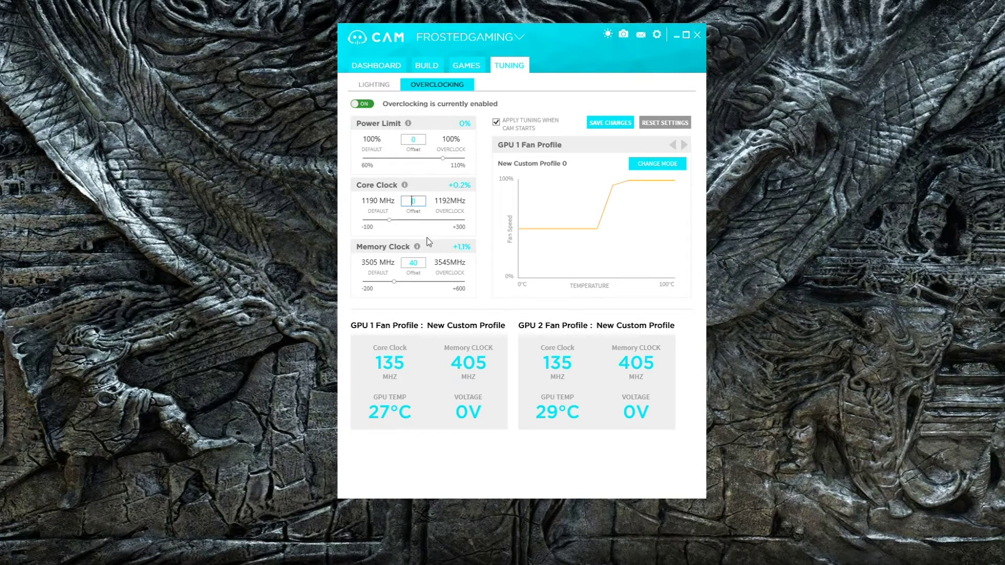
text(300)
key(BackSpace)
key(BackSpace)
key(BackSpace)
text(0)
drag(388, 219, 401, 219)
click(410, 201)
key(BackSpace)
text(5)
click(419, 261)
Enter 25 for the core clock offset and 55 for the memory offset, then save.
double_click(419, 201)
text(250)
key(BackSpace)
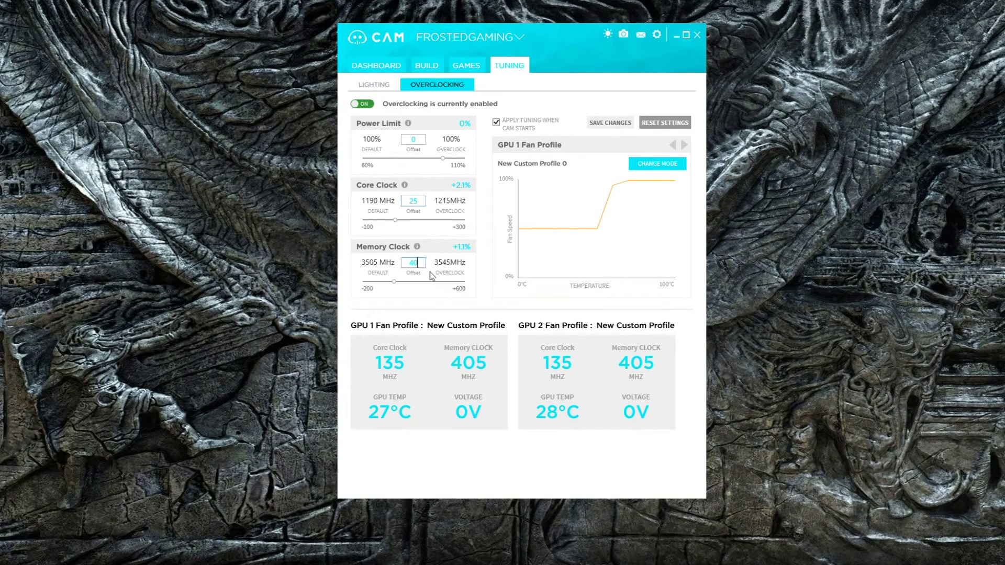
key(BackSpace)
key(BackSpace)
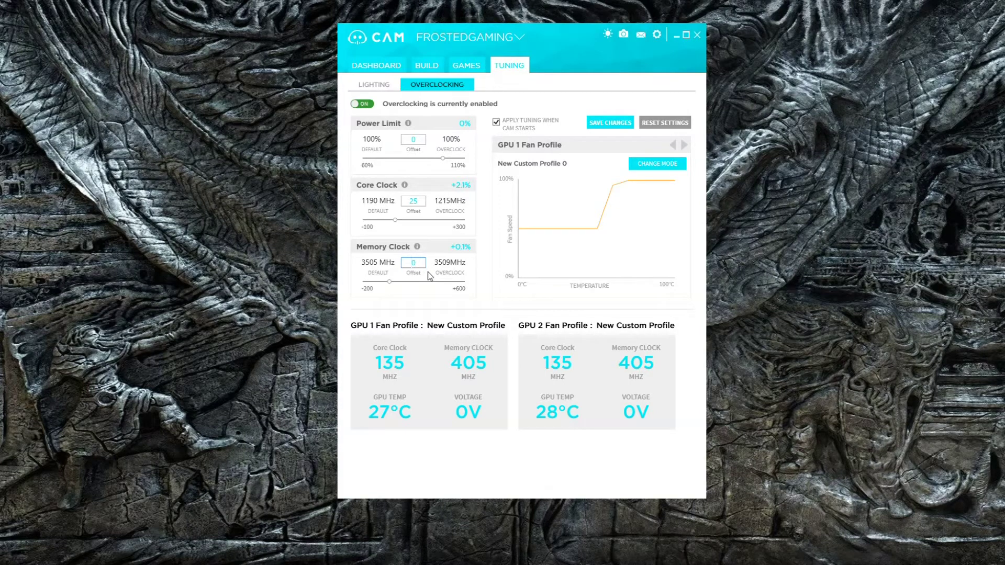
text(550)
click(608, 127)
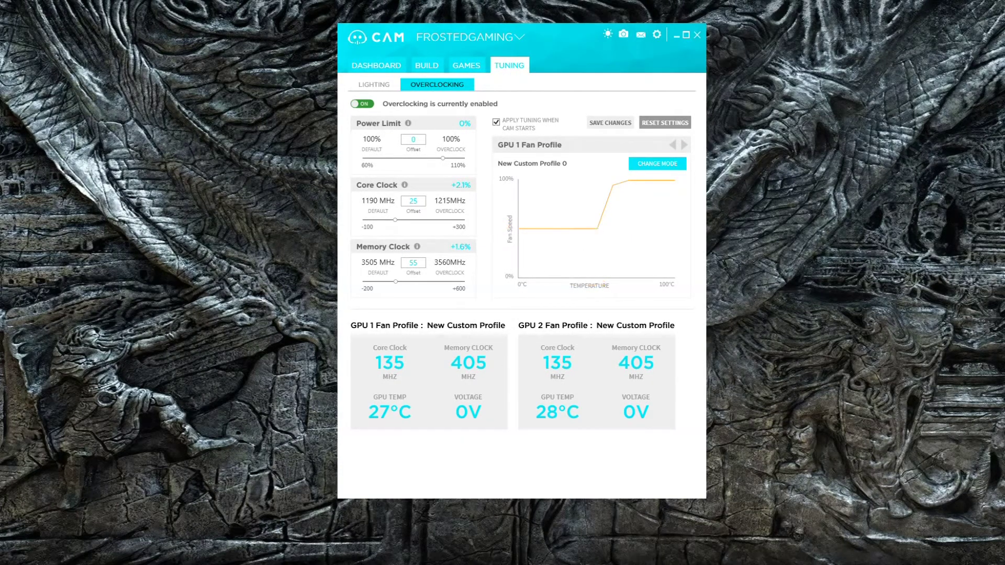
Place the 3DMark Demo shortcut on the desktop to the right of the CAM window.
drag(0, 163, 765, 197)
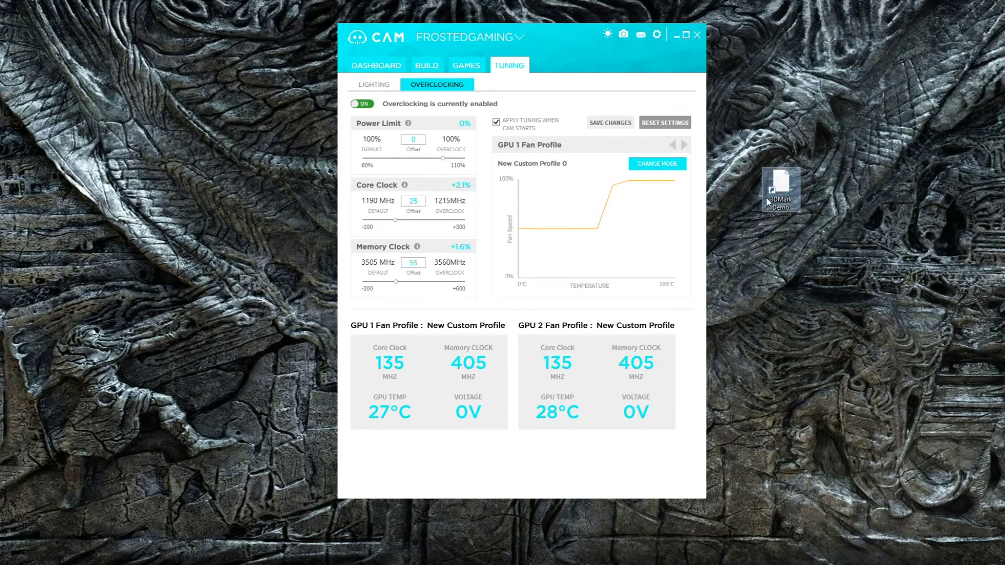